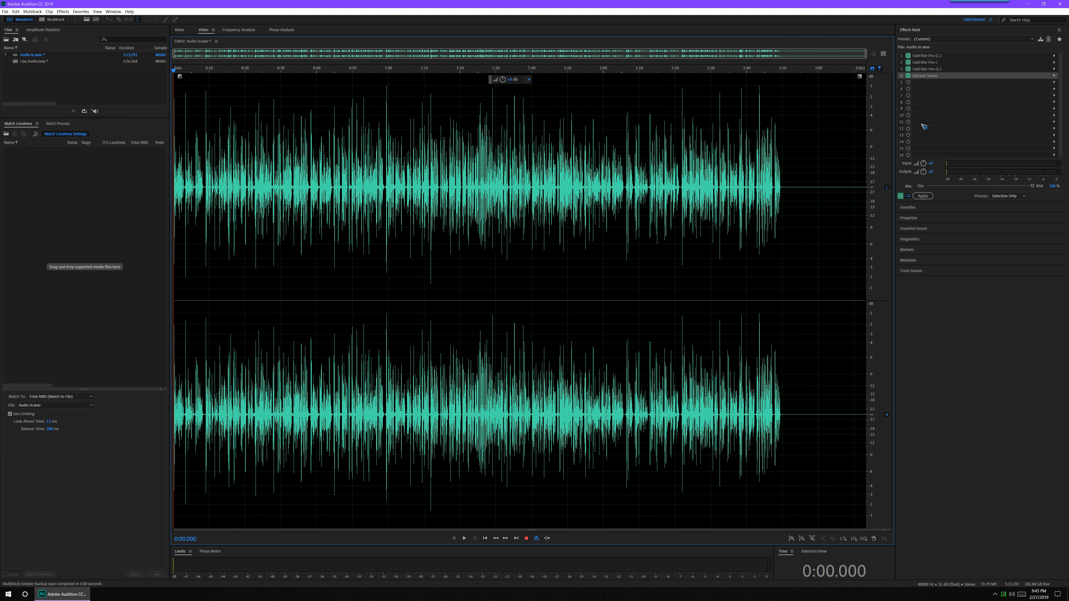
Review the effects already in the rack, starting with the first FabFilter Pro-Q equalizer and ending with the DeEsser
{"action": "double_click", "coordinate": [927, 57]}
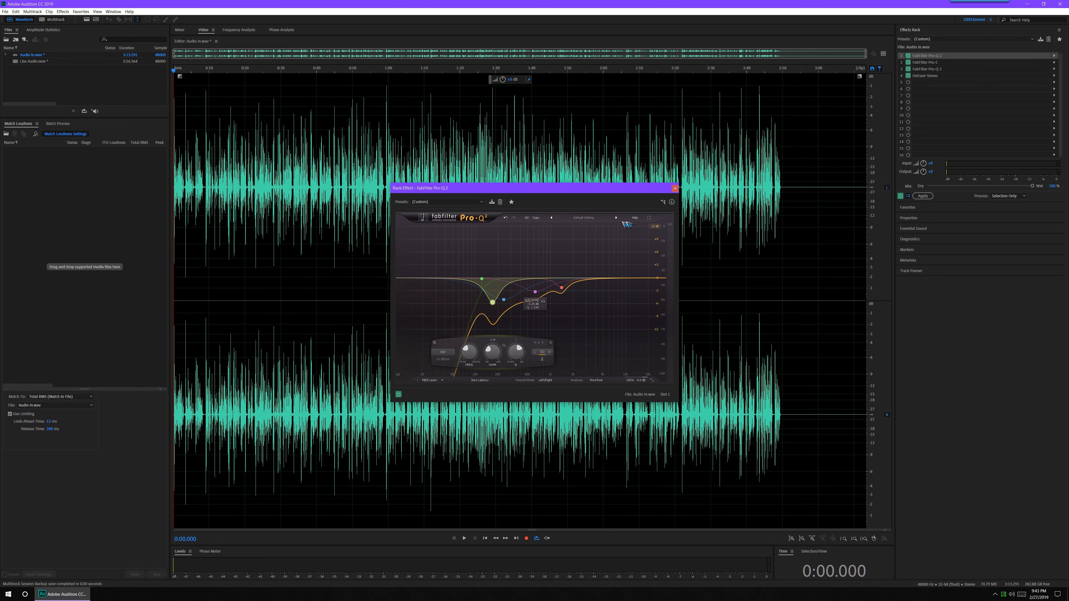
{"action": "left_click", "coordinate": [675, 188]}
{"action": "left_click", "coordinate": [919, 63]}
{"action": "left_click", "coordinate": [924, 71]}
{"action": "left_click", "coordinate": [925, 76]}
{"action": "left_click", "coordinate": [344, 220]}
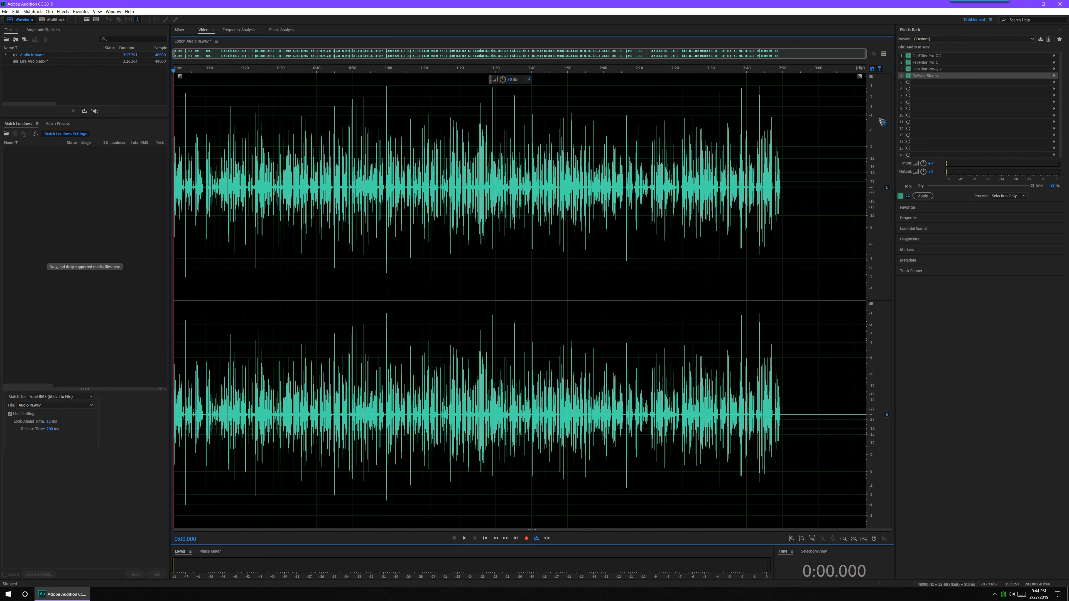
Show the preview editor and add the Waves L1 limiter Stereo to slot 5 of the effects rack
{"action": "left_click", "coordinate": [884, 54]}
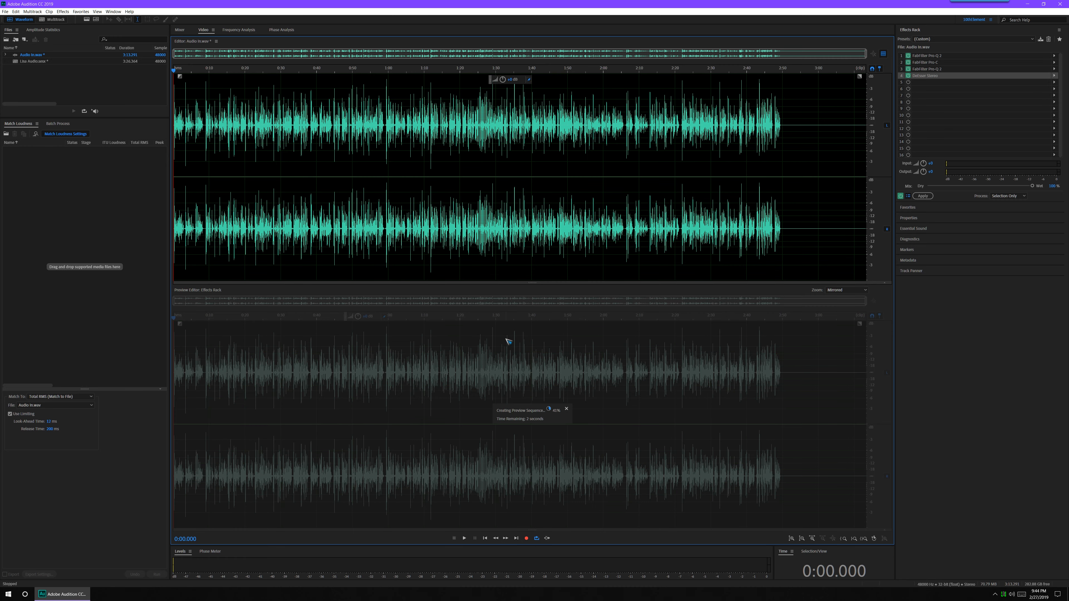
{"action": "left_click", "coordinate": [1054, 82]}
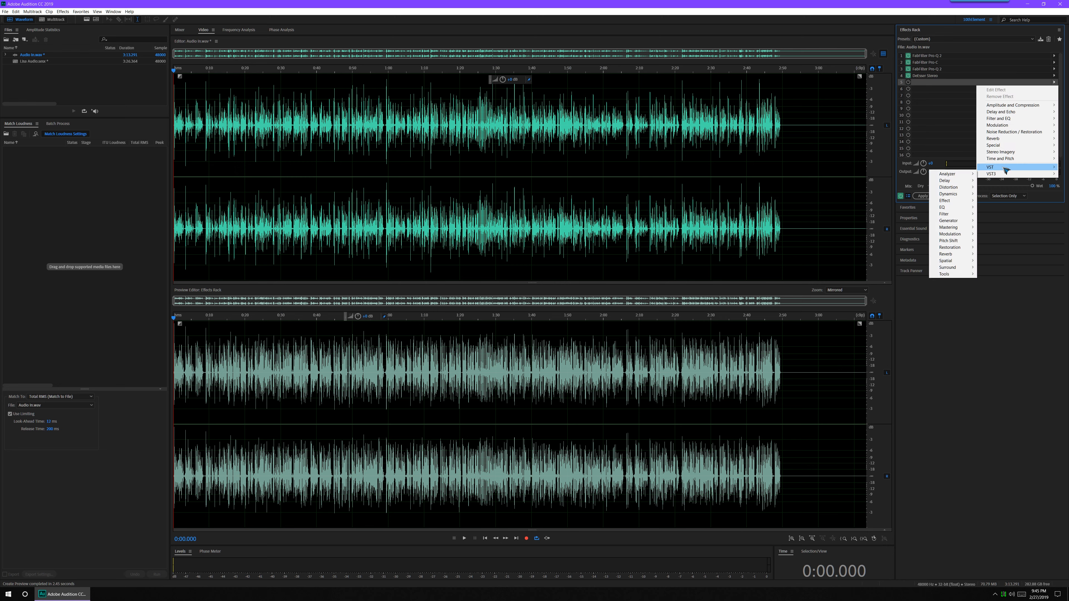
{"action": "mouse_move", "coordinate": [988, 174]}
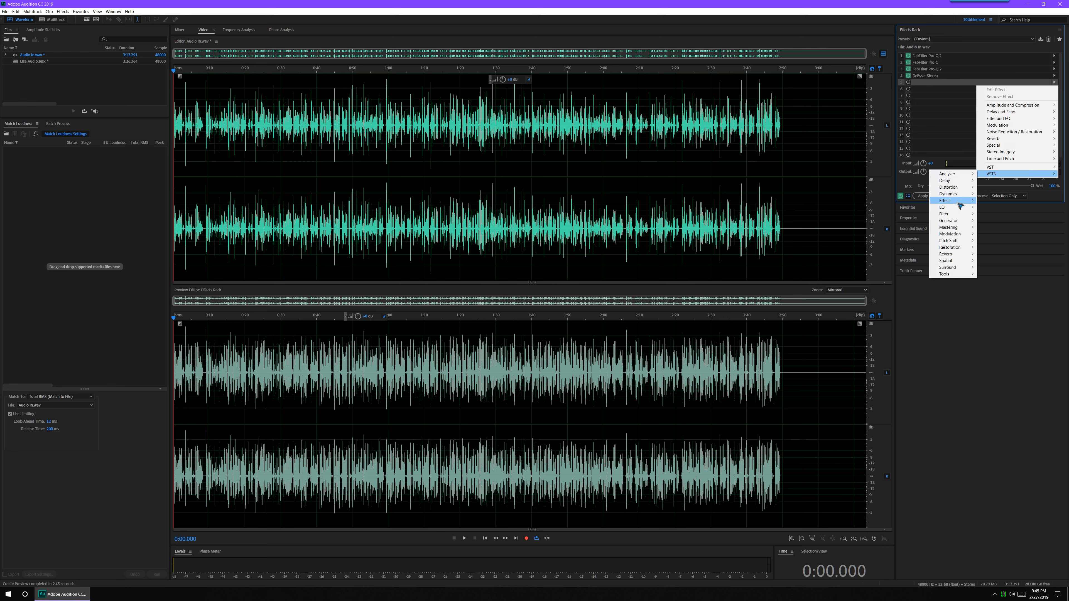
{"action": "mouse_move", "coordinate": [967, 195]}
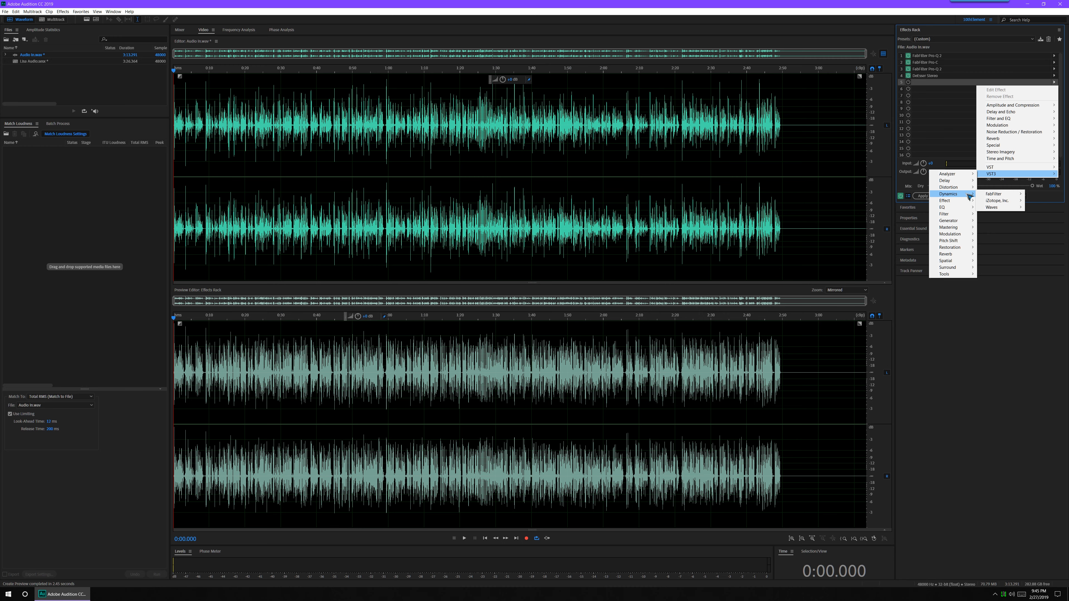
{"action": "mouse_move", "coordinate": [993, 207]}
{"action": "left_click", "coordinate": [926, 258]}
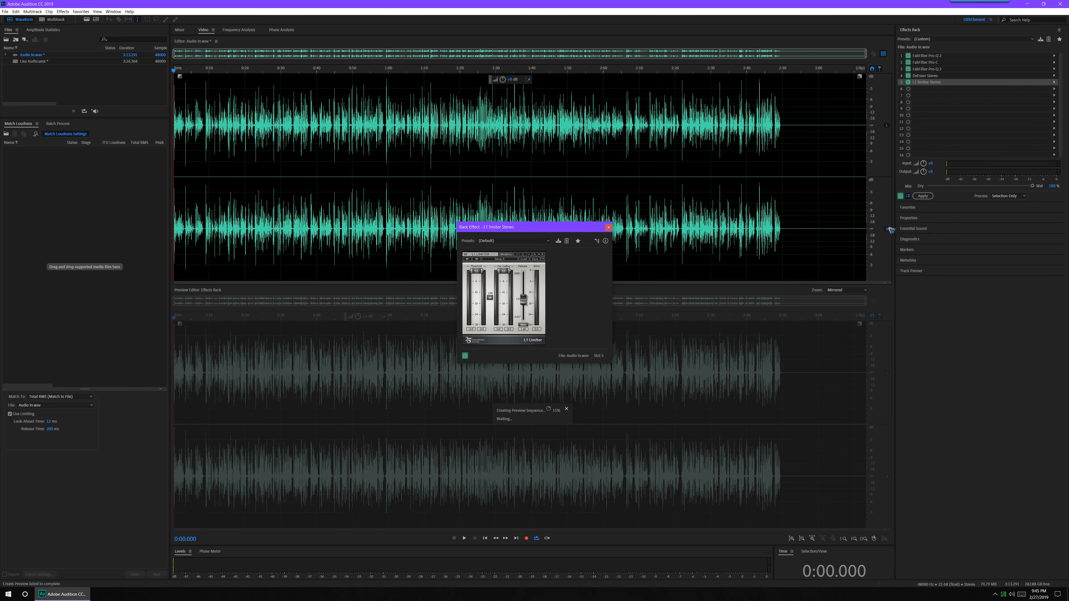
{"action": "left_click_drag", "start_coordinate": [578, 228], "coordinate": [644, 161]}
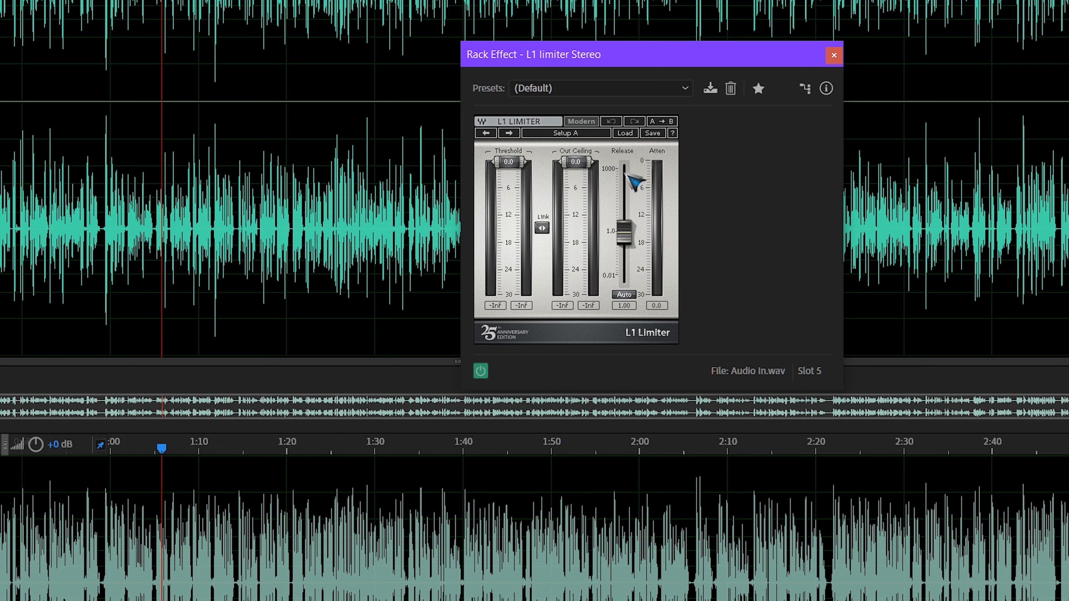
Set the L1 limiter's Out Ceiling to -3 dB
{"action": "left_click", "coordinate": [575, 162]}
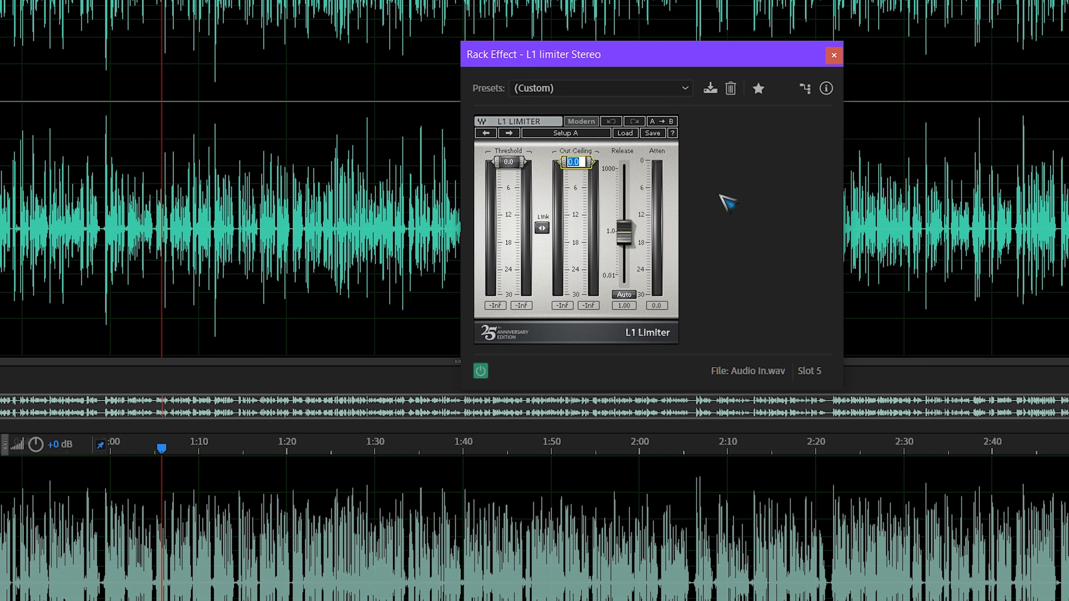
{"action": "type", "text": "-3"}
{"action": "key", "text": "Return"}
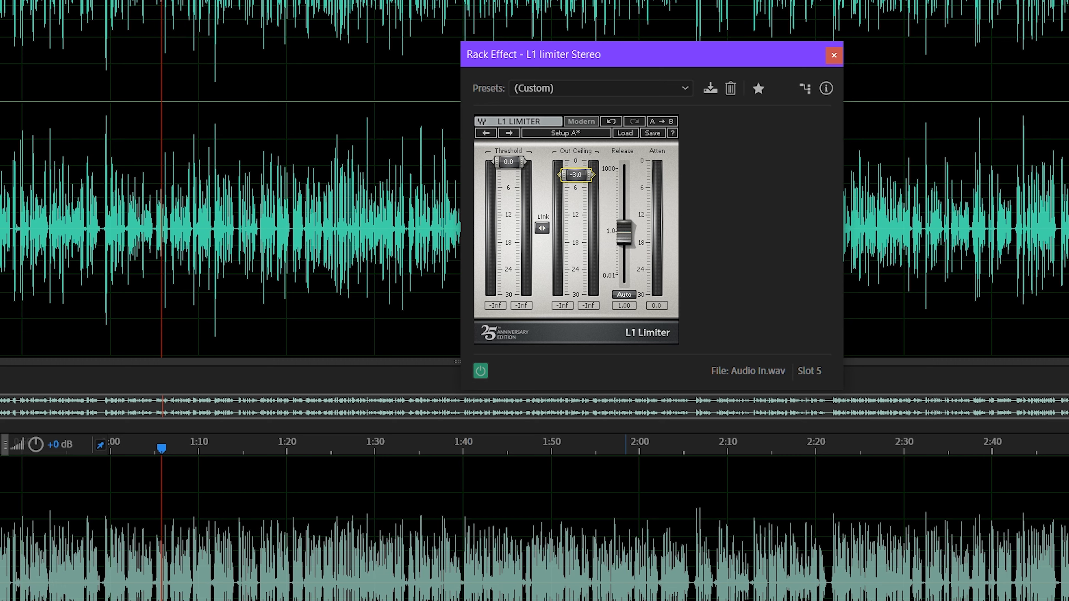
Try the limiter with its threshold at -30, inspect and play the previewed audio, and return the threshold to 0
{"action": "left_click", "coordinate": [499, 162]}
{"action": "left_click_drag", "start_coordinate": [512, 165], "coordinate": [511, 296]}
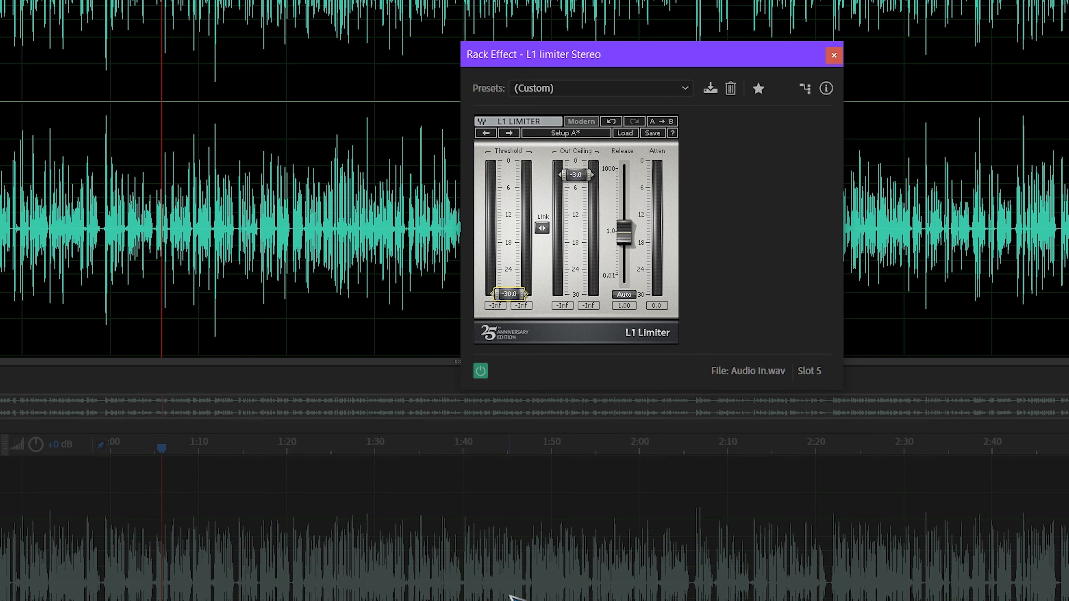
{"action": "scroll", "coordinate": [206, 543], "scroll_direction": "up", "scroll_amount": 10}
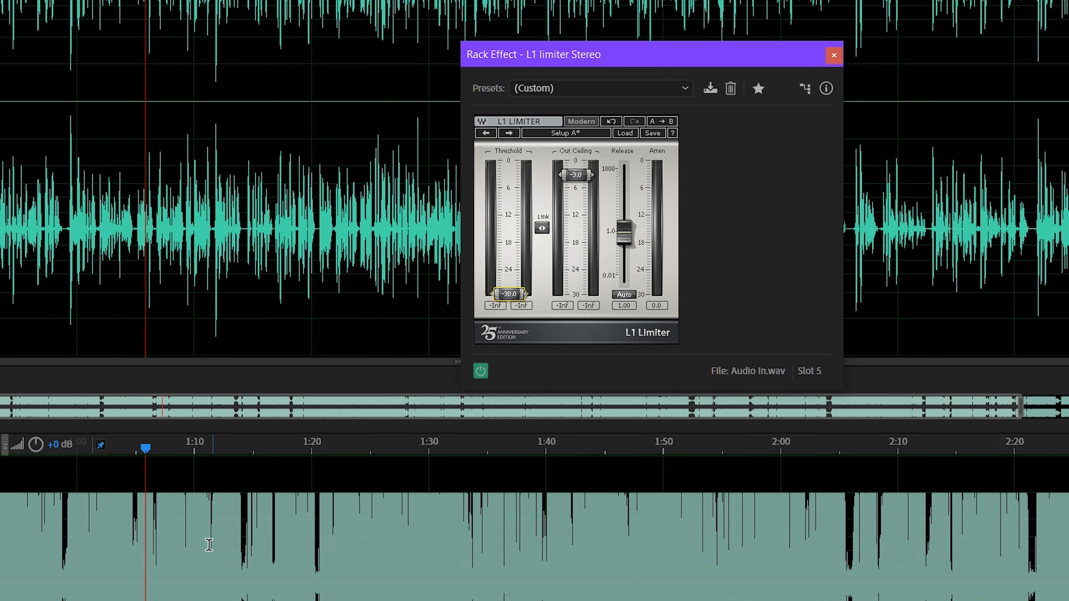
{"action": "scroll", "coordinate": [249, 533], "scroll_direction": "down", "scroll_amount": 10}
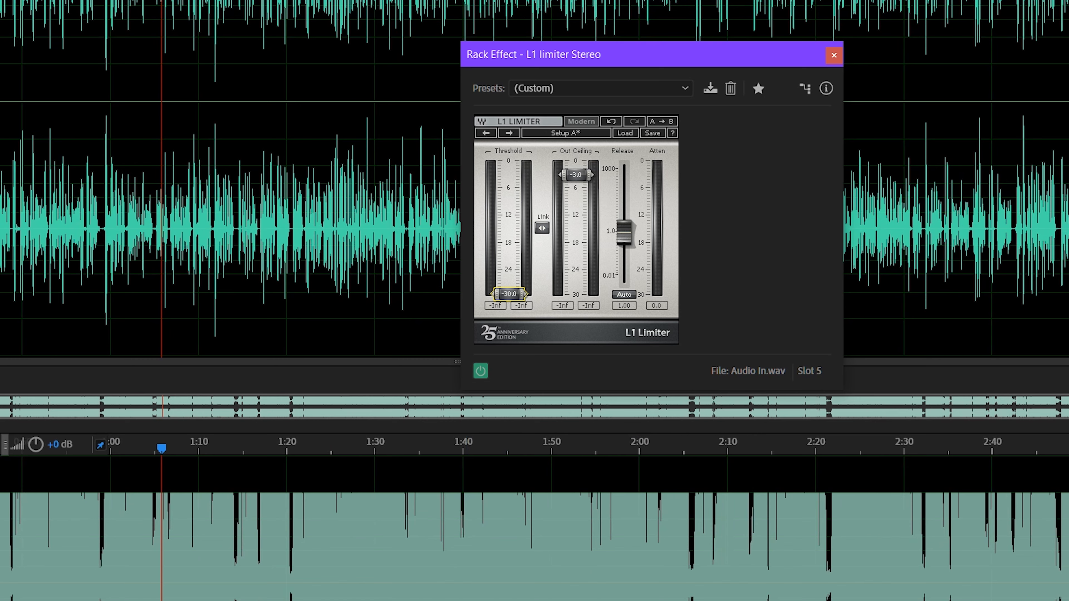
{"action": "key", "text": "space"}
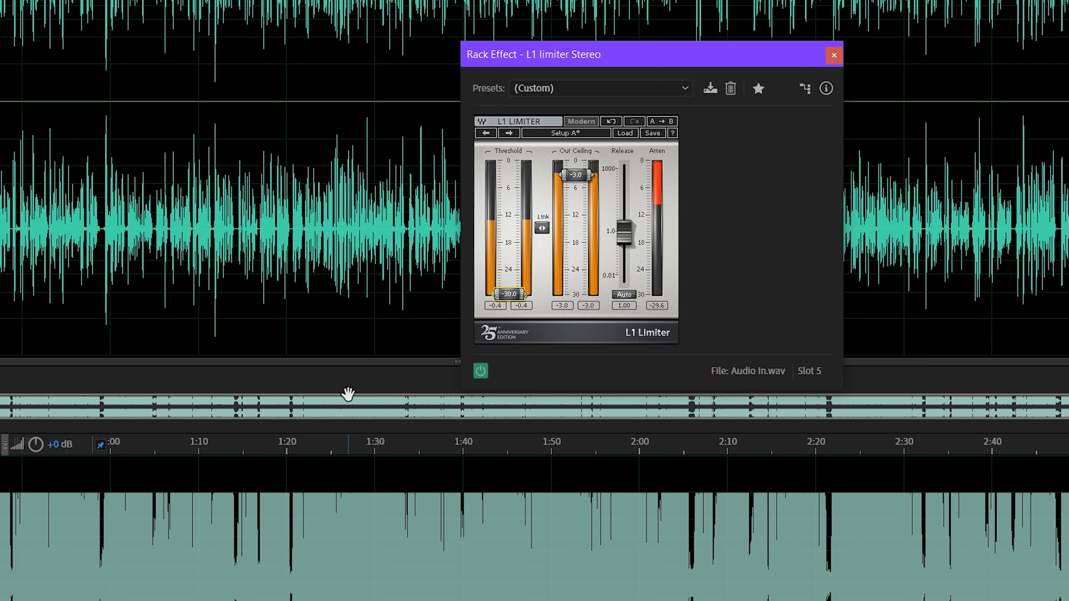
{"action": "left_click_drag", "start_coordinate": [510, 287], "coordinate": [510, 287]}
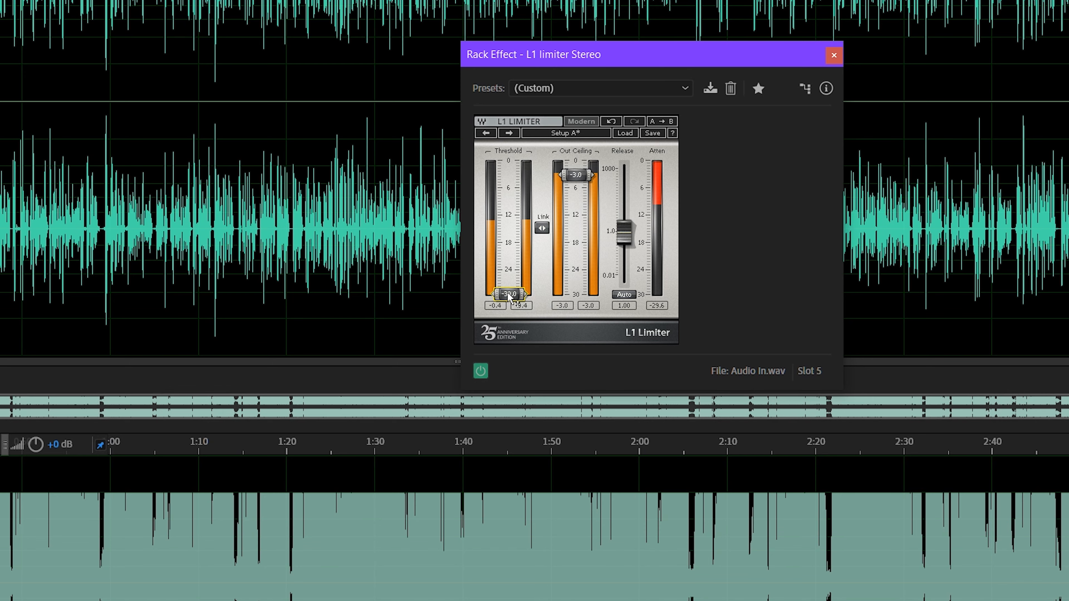
{"action": "left_click_drag", "start_coordinate": [514, 292], "coordinate": [508, 161]}
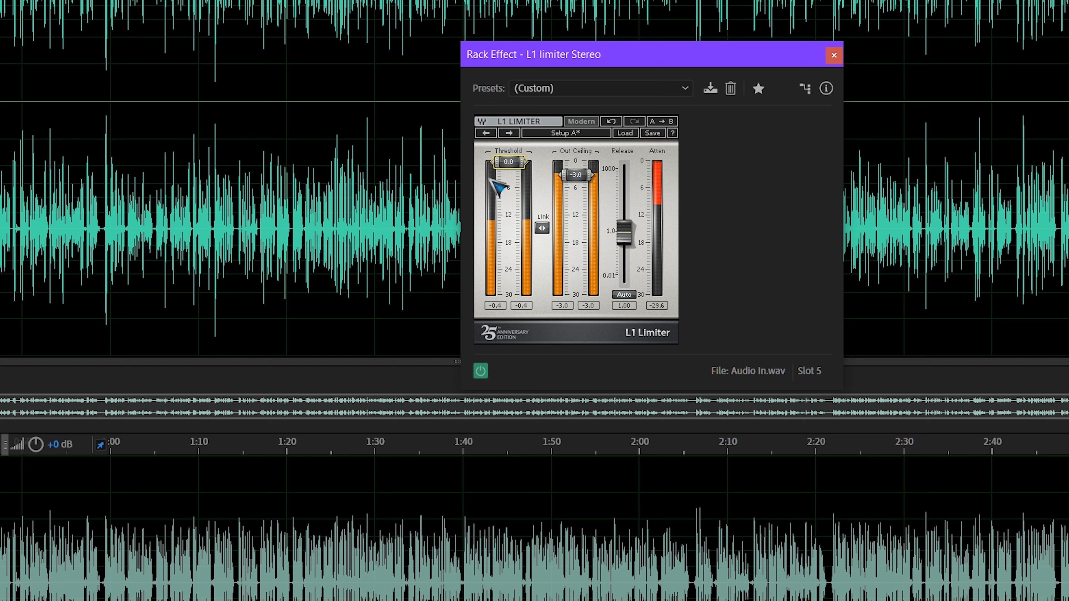
Lower the L1 limiter's threshold slightly below 0 dB and close the limiter window
{"action": "left_click_drag", "start_coordinate": [513, 169], "coordinate": [520, 177]}
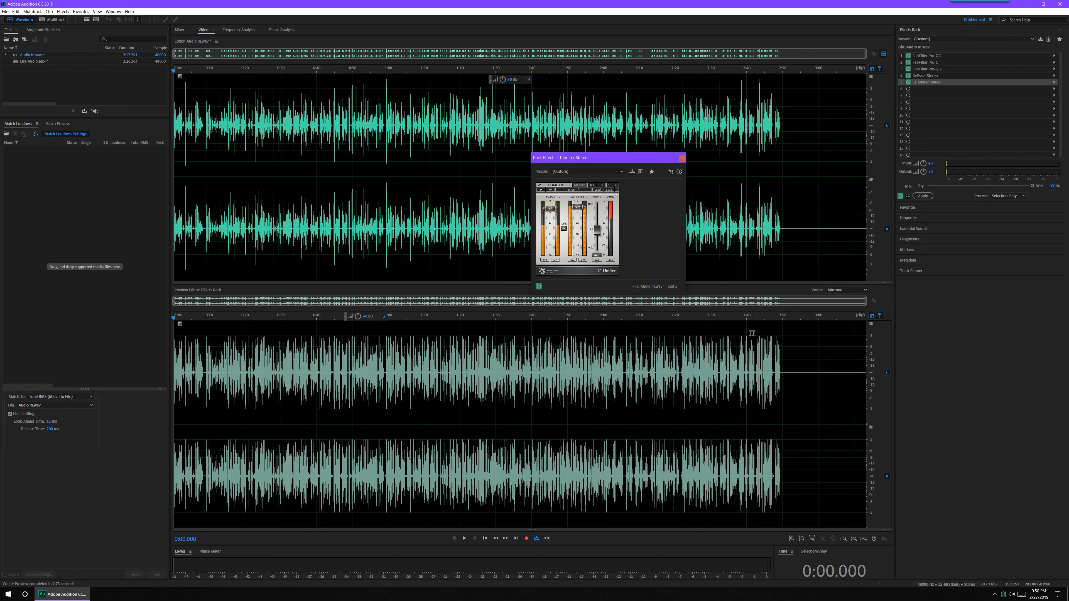
{"action": "left_click", "coordinate": [192, 329]}
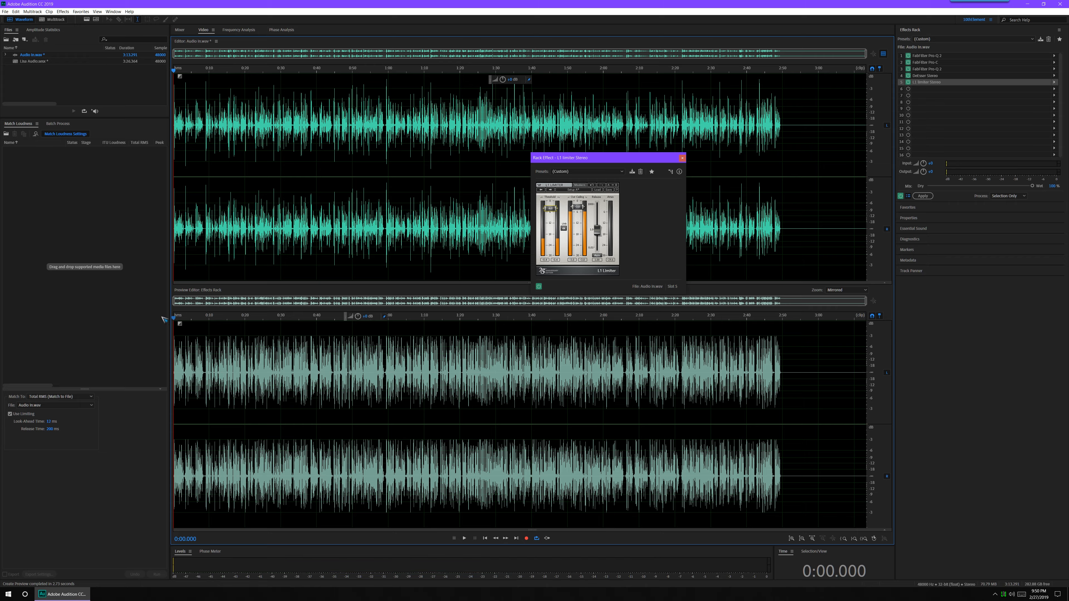
{"action": "left_click", "coordinate": [682, 158]}
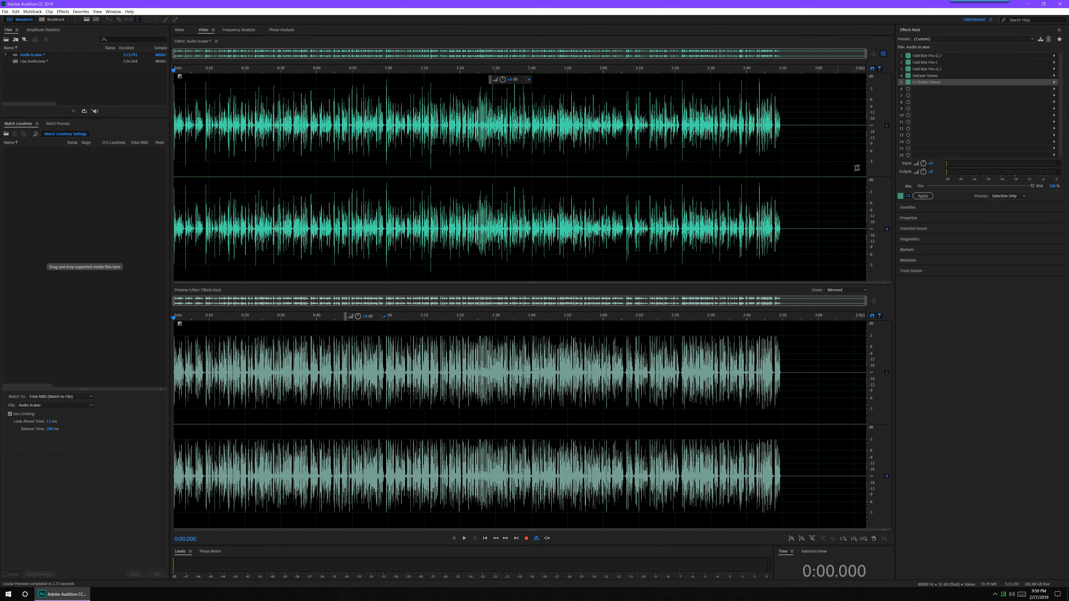
Play the audio and compare it with the whole effects rack bypassed and enabled
{"action": "key", "text": "space"}
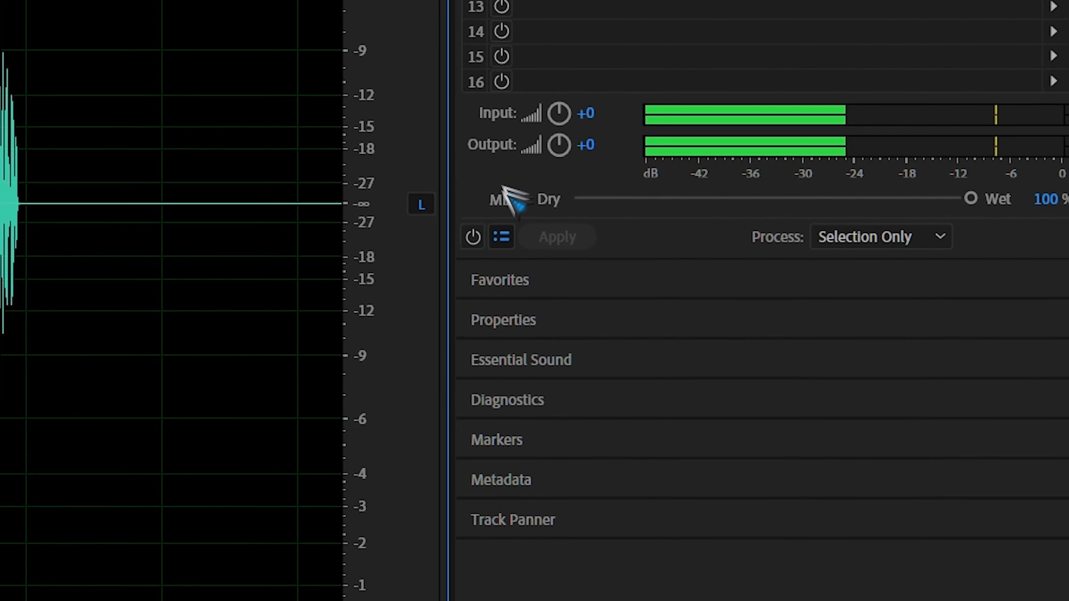
{"action": "left_click", "coordinate": [473, 236]}
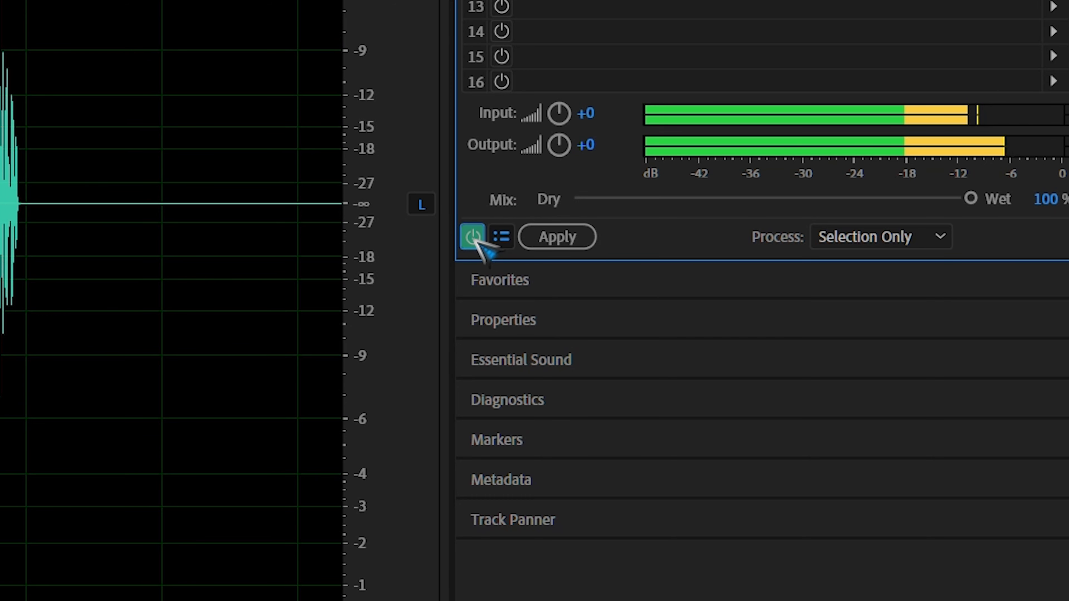
{"action": "left_click", "coordinate": [472, 237]}
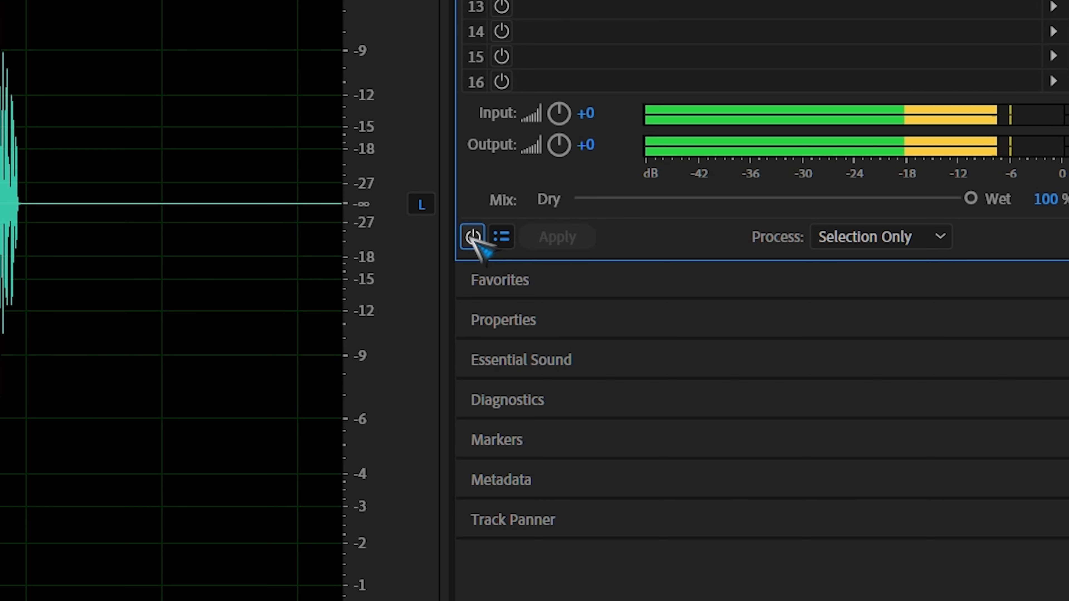
{"action": "left_click", "coordinate": [472, 236]}
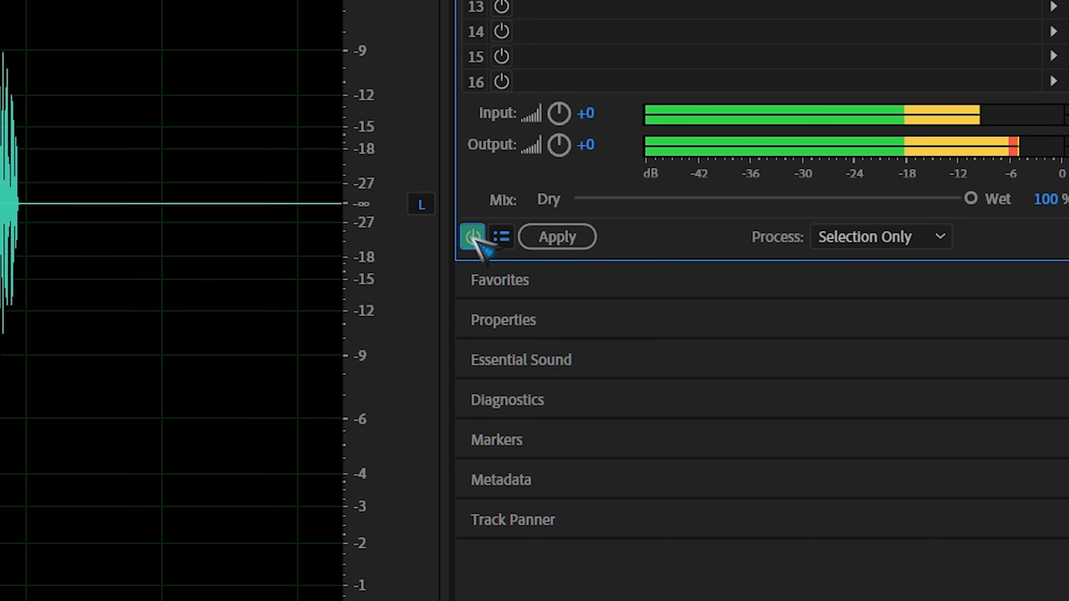
{"action": "left_click", "coordinate": [472, 237]}
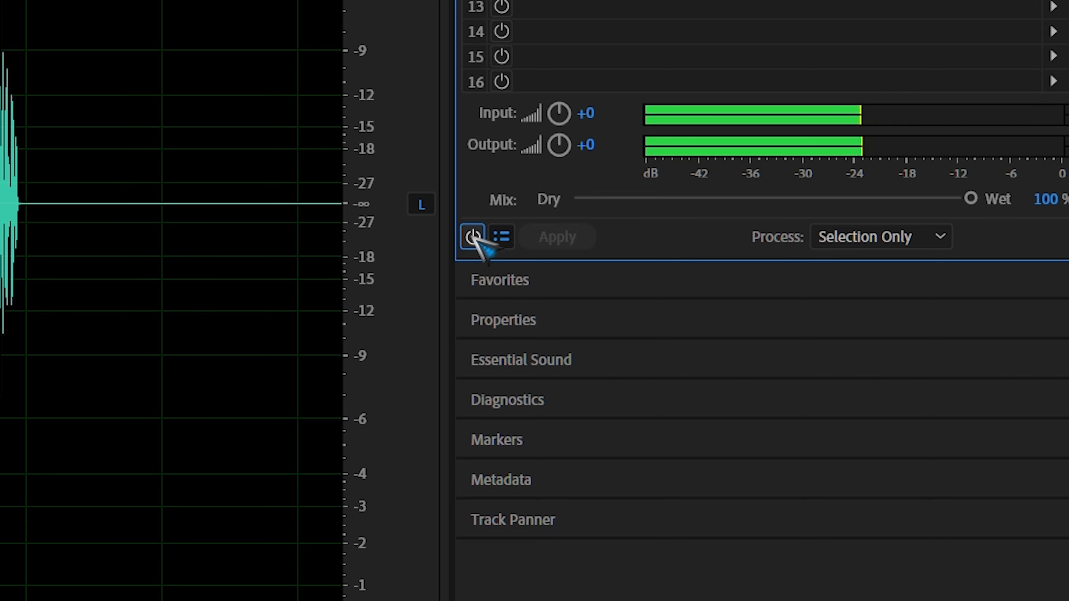
{"action": "left_click", "coordinate": [473, 236]}
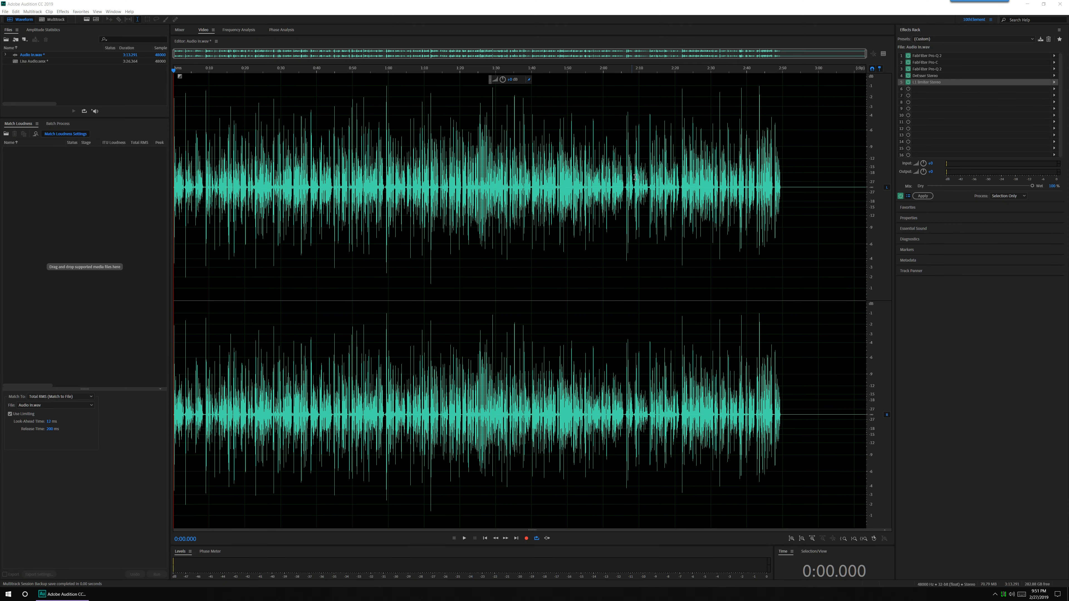
Apply the effects rack to the whole audio file, examine the processed waveform, and undo the application
{"action": "left_click", "coordinate": [639, 186]}
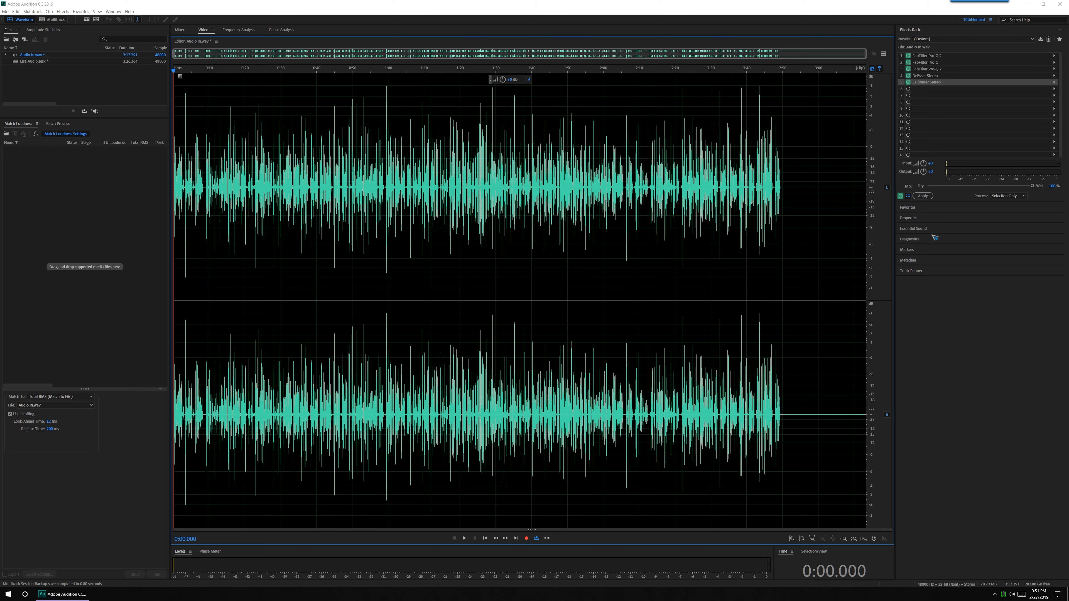
{"action": "left_click", "coordinate": [922, 196]}
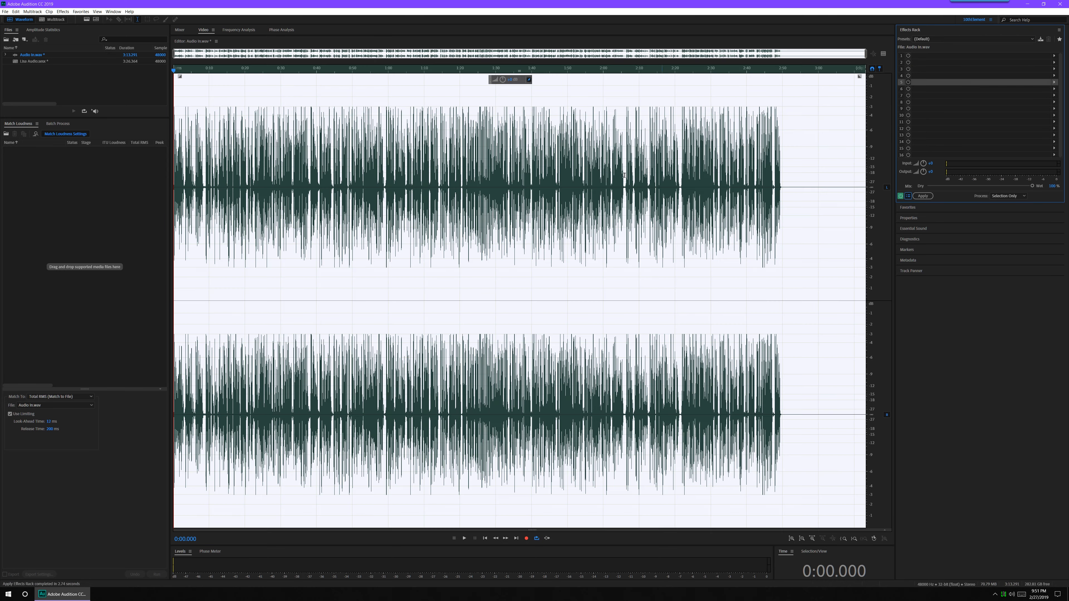
{"action": "left_click", "coordinate": [798, 150]}
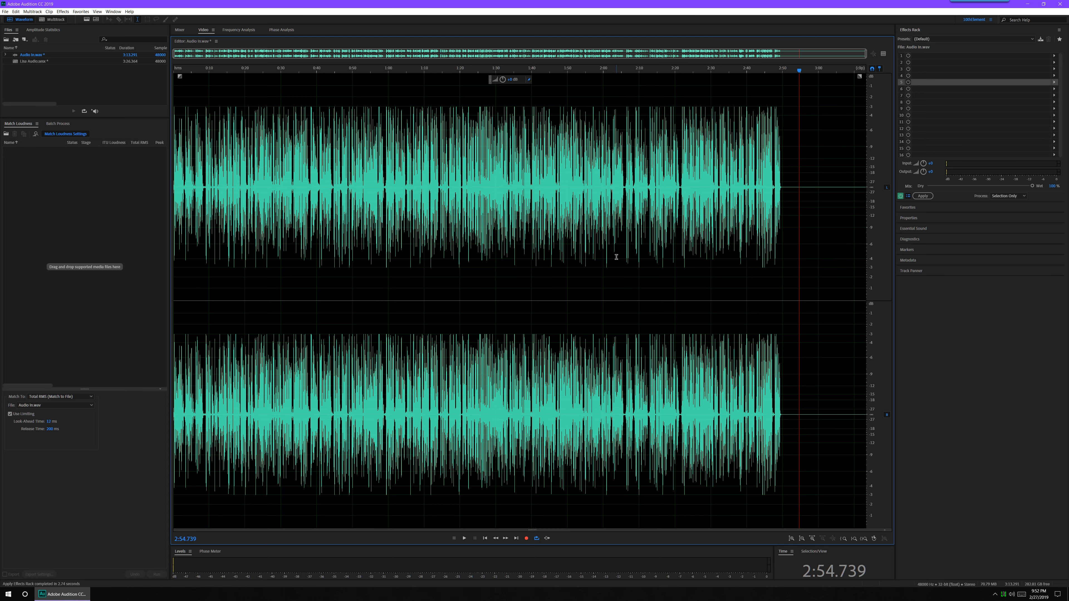
{"action": "key", "text": "ctrl+z"}
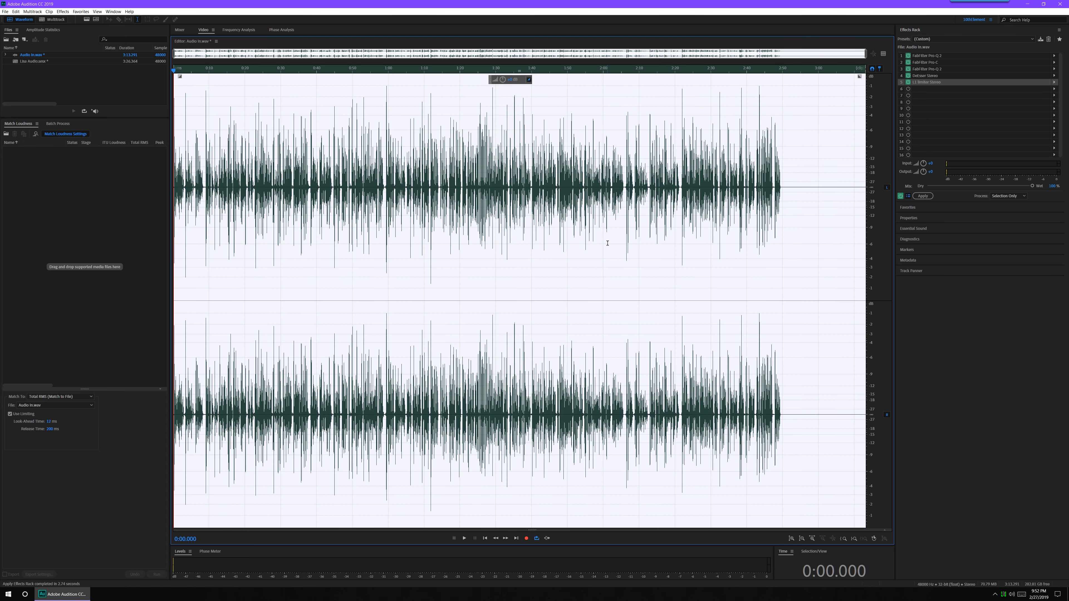
{"action": "left_click", "coordinate": [727, 186]}
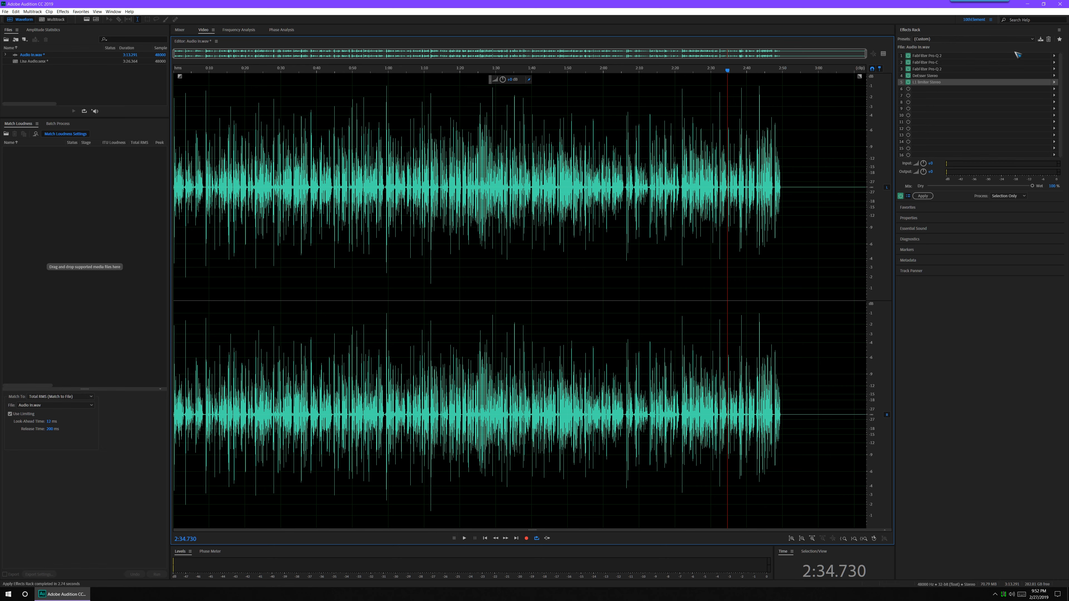
Save the current effects rack as a preset named after the speaker
{"action": "left_click", "coordinate": [1040, 39]}
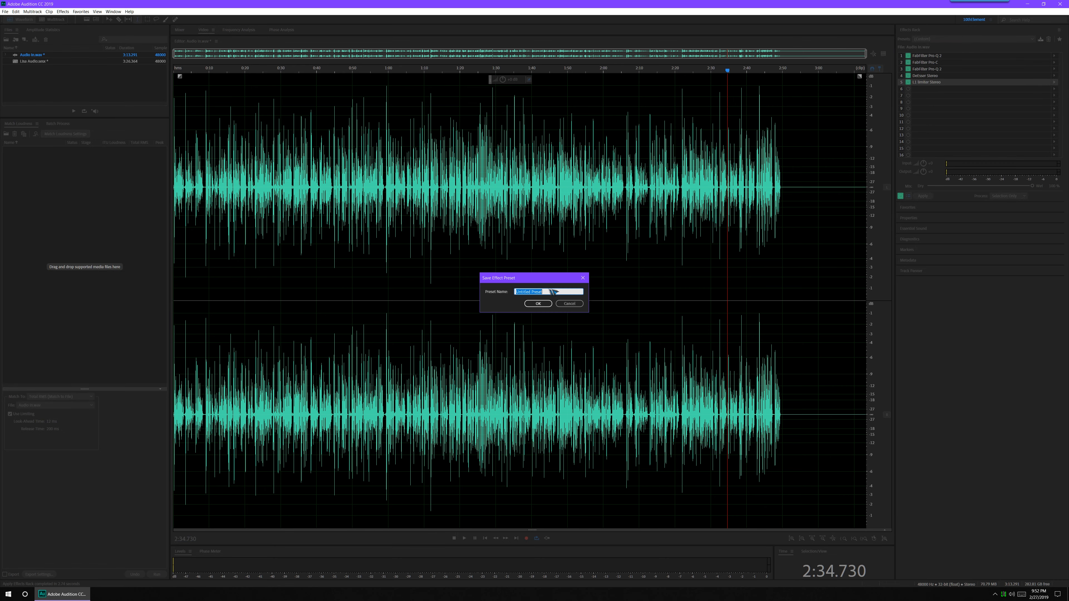
{"action": "type", "text": "Lisa"}
{"action": "left_click", "coordinate": [547, 303]}
Reset the effects rack to the (Default) preset and place the playhead at about 0:26.9
{"action": "left_click", "coordinate": [938, 38]}
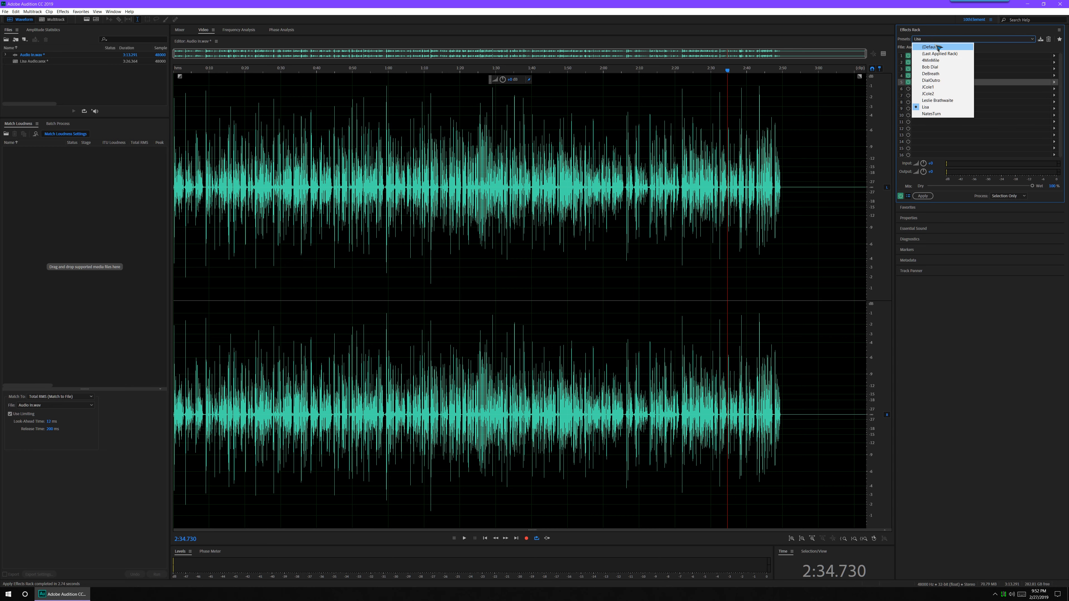
{"action": "left_click", "coordinate": [937, 47]}
{"action": "left_click", "coordinate": [270, 84]}
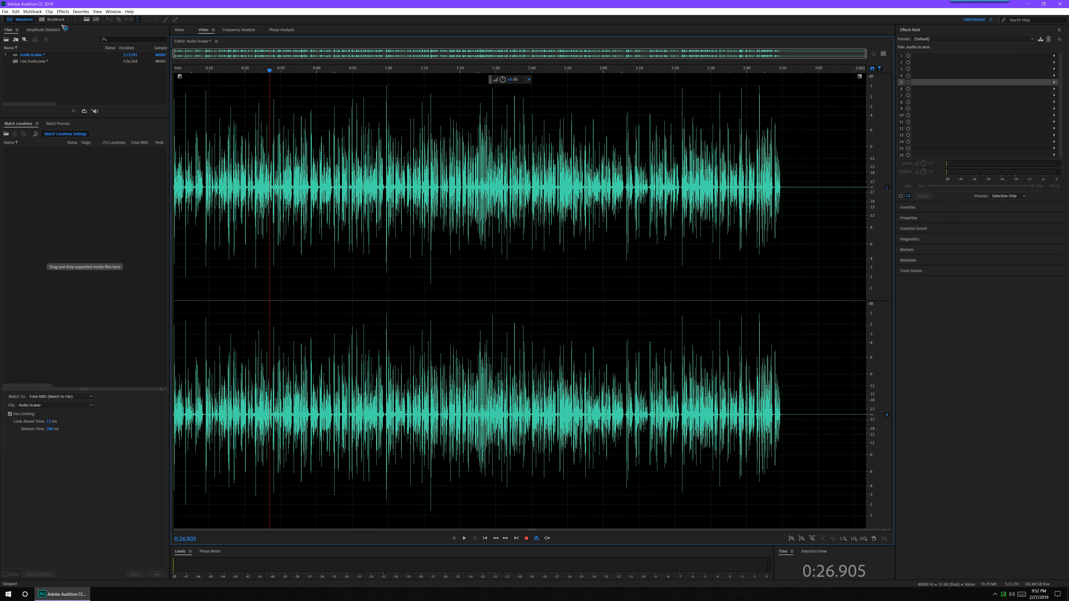
Look up the rack presets available for the track in the multitrack session and reopen its clip in the waveform editor
{"action": "left_click", "coordinate": [59, 20]}
{"action": "left_click", "coordinate": [943, 50]}
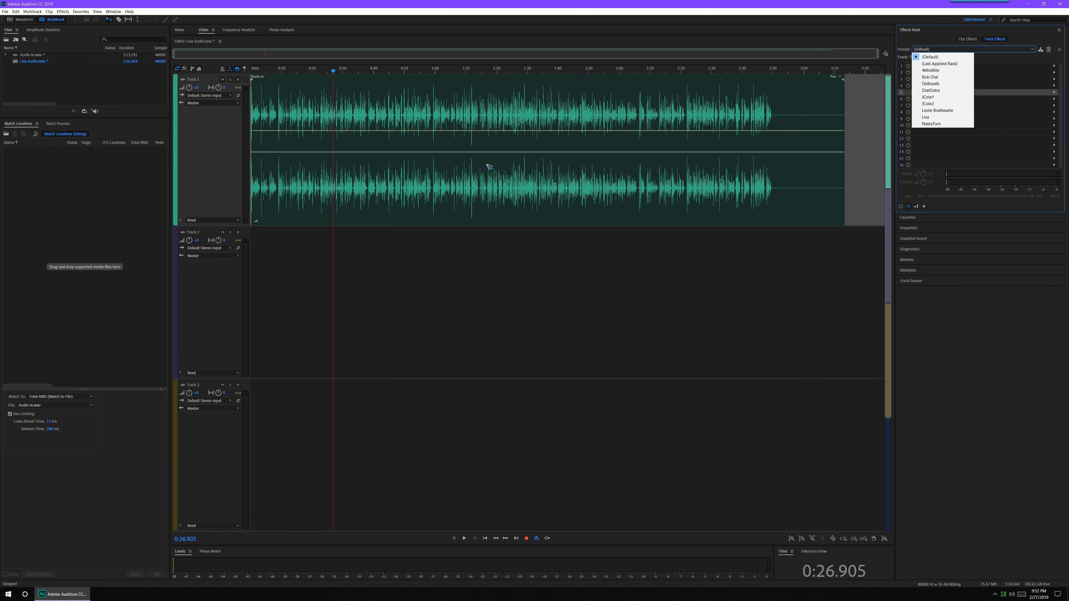
{"action": "left_click", "coordinate": [422, 177]}
{"action": "double_click", "coordinate": [421, 181]}
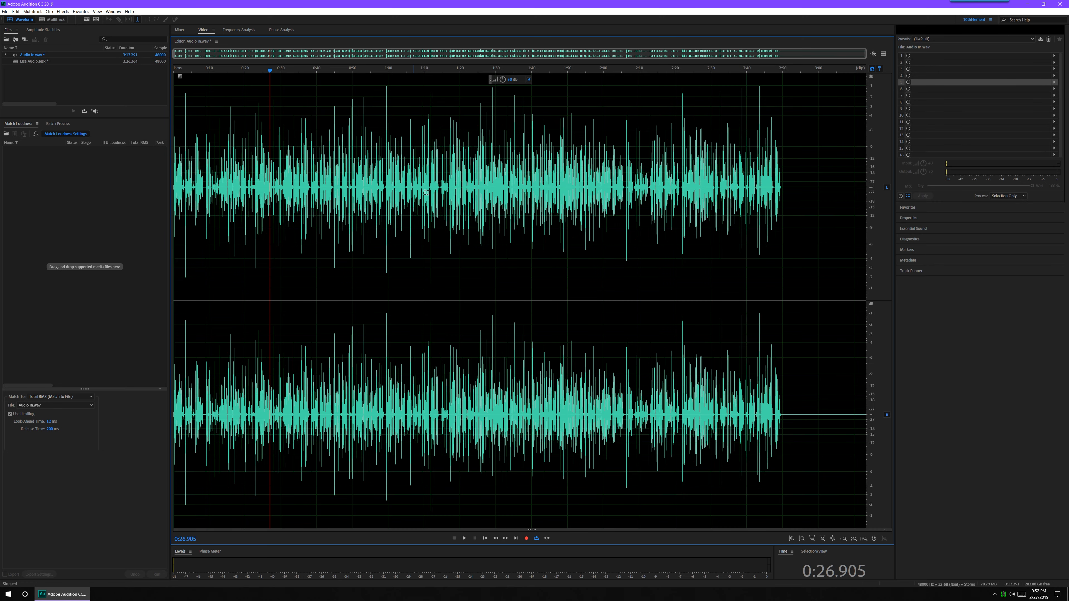
Show the preview editor alongside the waveform to compare the audio with its processed version, and hide it again
{"action": "left_click", "coordinate": [883, 54]}
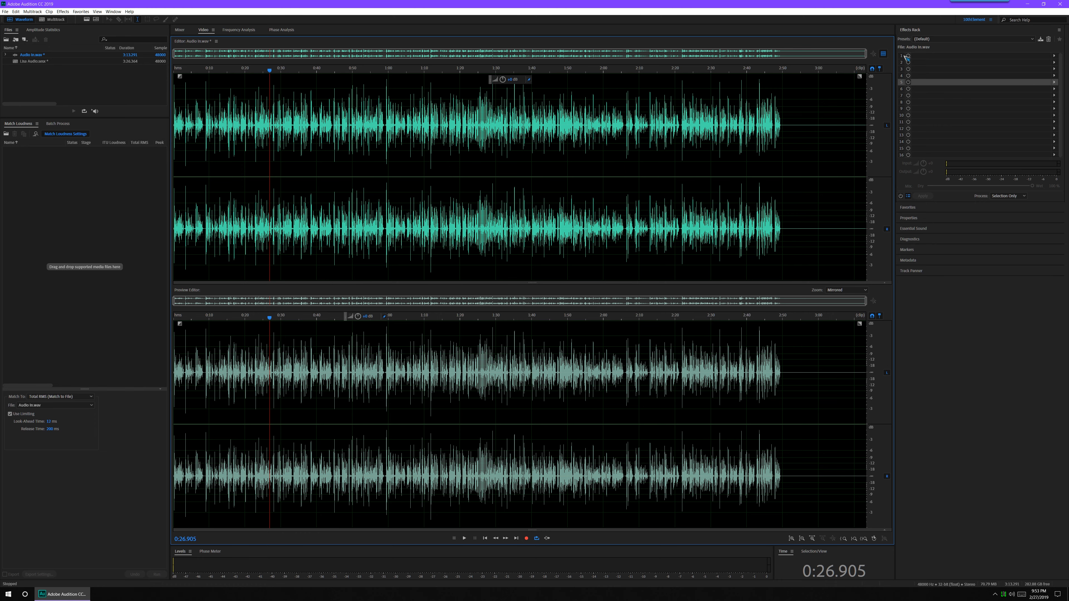
{"action": "left_click", "coordinate": [884, 54]}
Load the speaker's saved rack preset onto Track 1 in the multitrack session and check the first FabFilter Pro-Q 2 equalizer's curve
{"action": "left_click", "coordinate": [60, 22]}
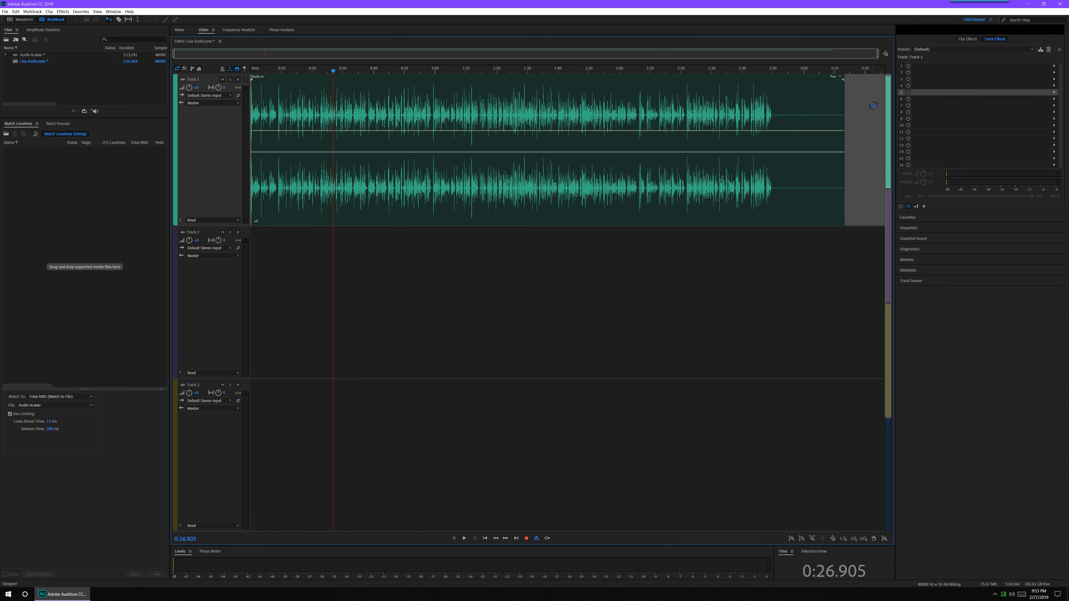
{"action": "left_click", "coordinate": [959, 51]}
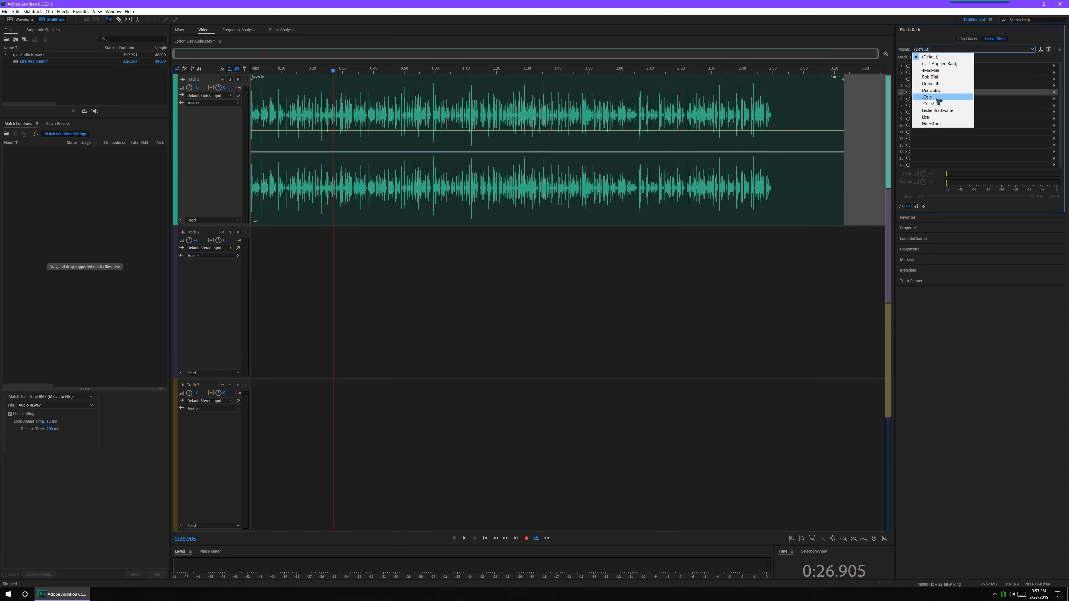
{"action": "left_click", "coordinate": [932, 121]}
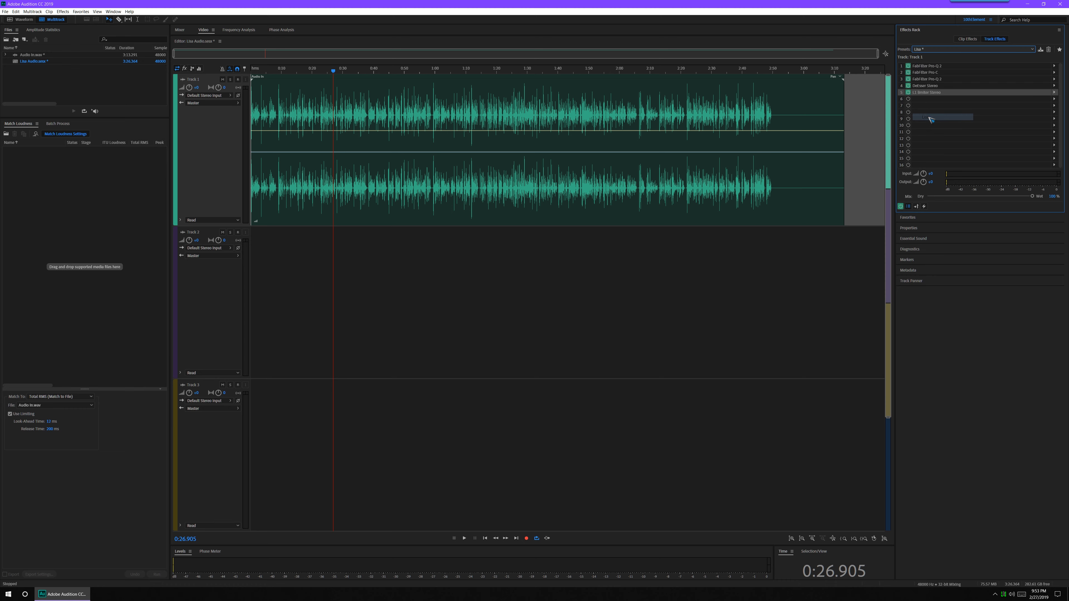
{"action": "double_click", "coordinate": [918, 66]}
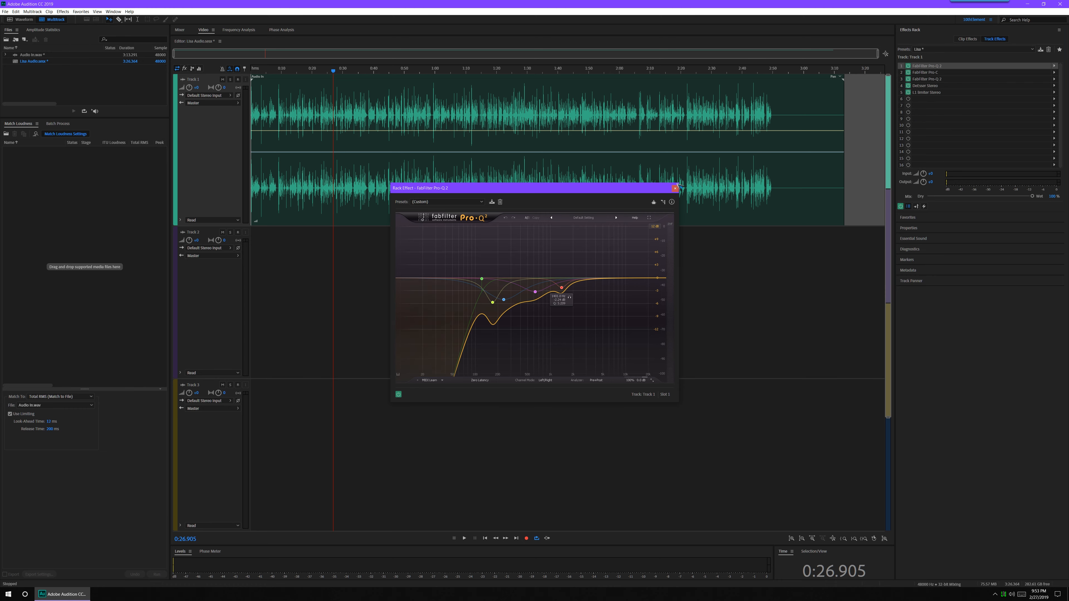
{"action": "left_click", "coordinate": [675, 188]}
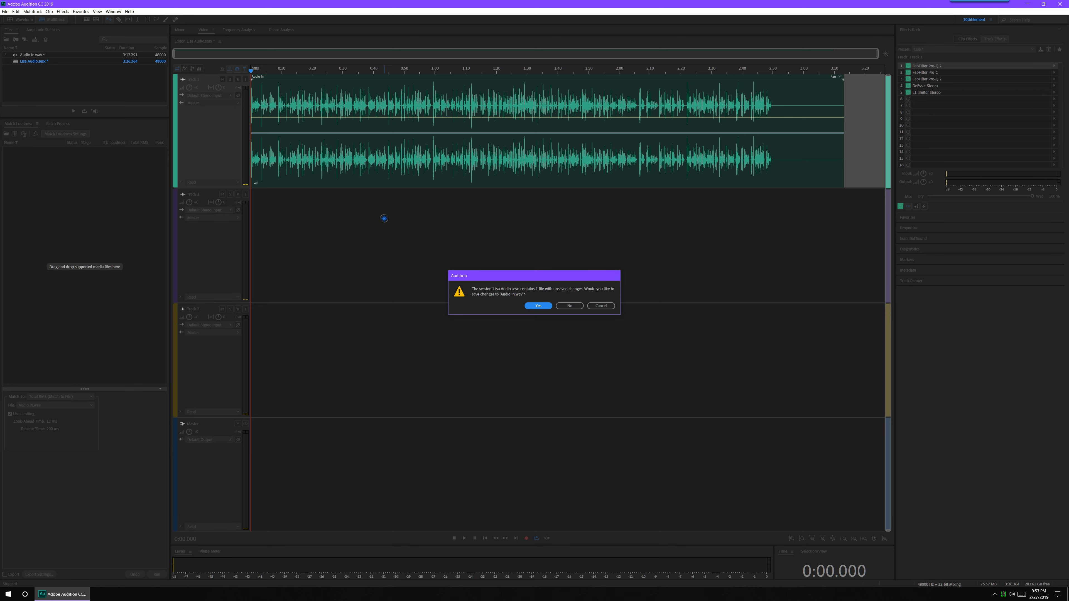
Save the multitrack session together with the unsaved changes to its source audio file Audio In.wav
{"action": "left_click", "coordinate": [538, 306]}
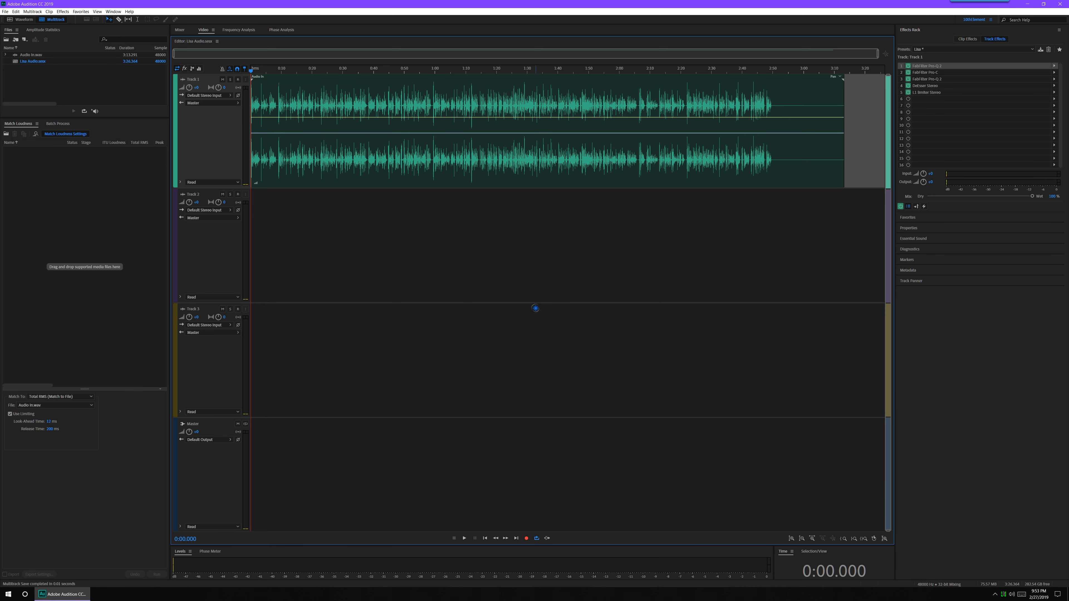